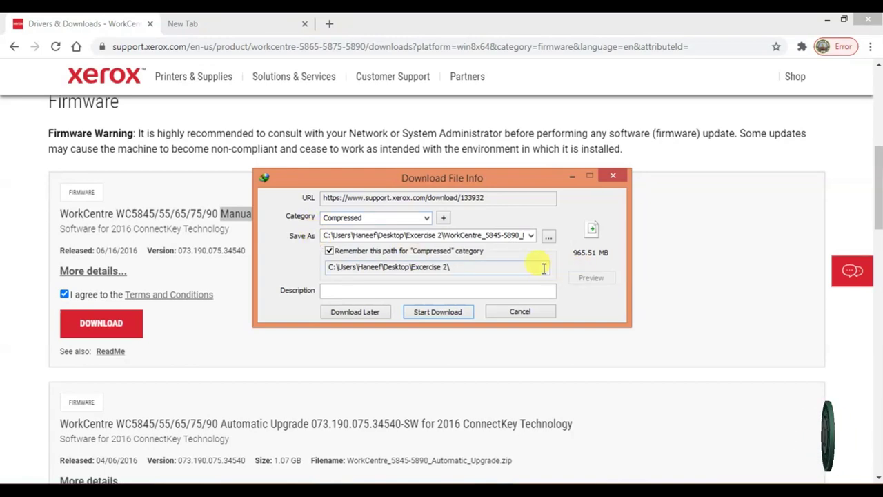
Cancel the pending download of the WorkCentre manual upgrade firmware archive
left_click(512, 313)
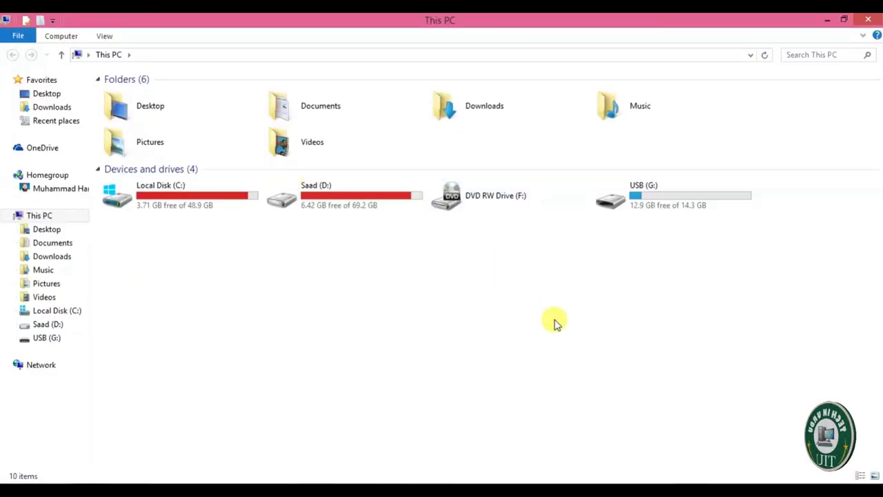
Quick-format the USB (G:) drive with the FAT32 file system and close the format dialog when done
left_click(636, 204)
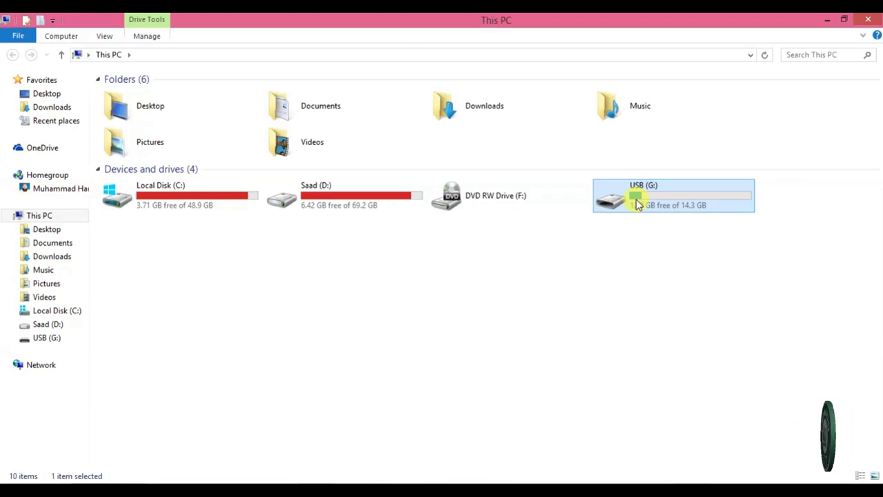
right_click(635, 198)
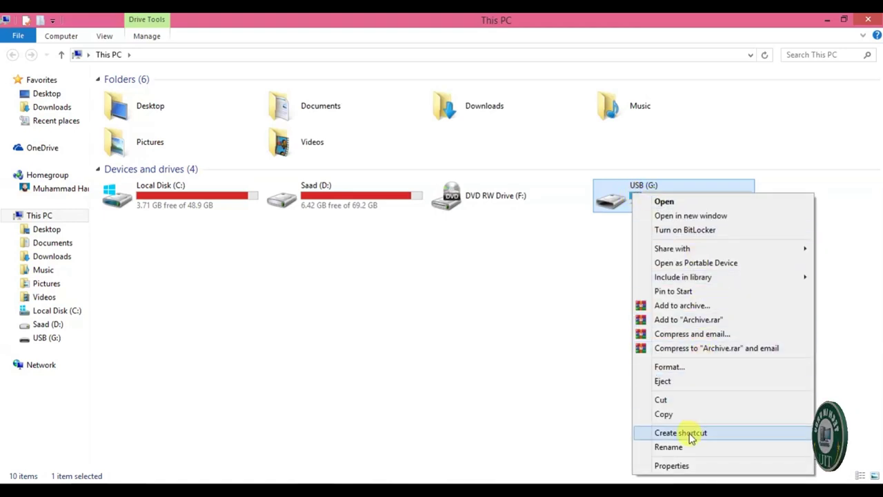
left_click(671, 368)
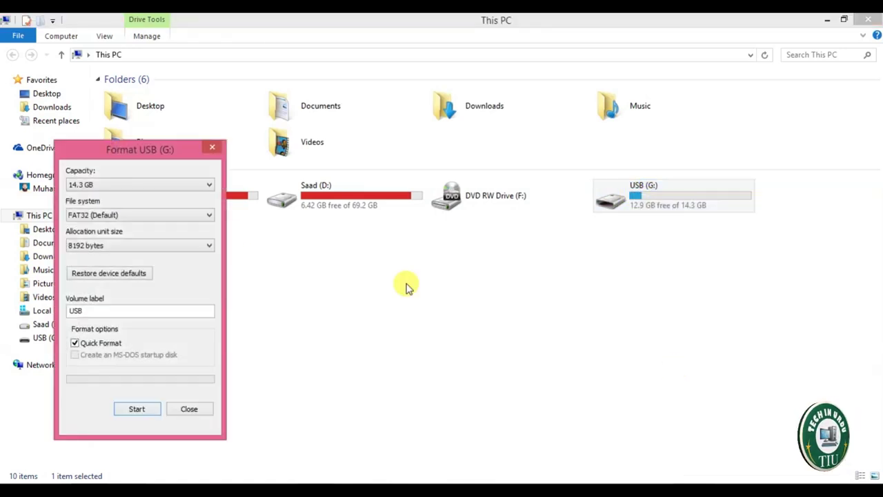
left_click(94, 216)
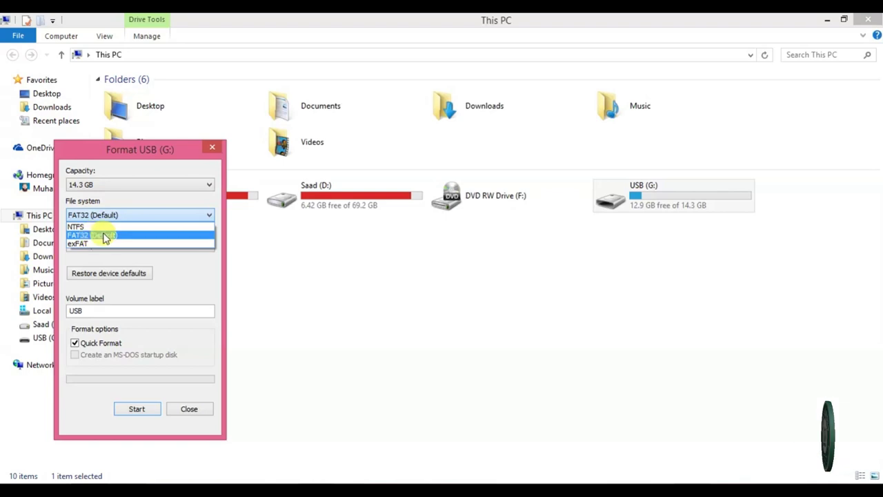
left_click(97, 235)
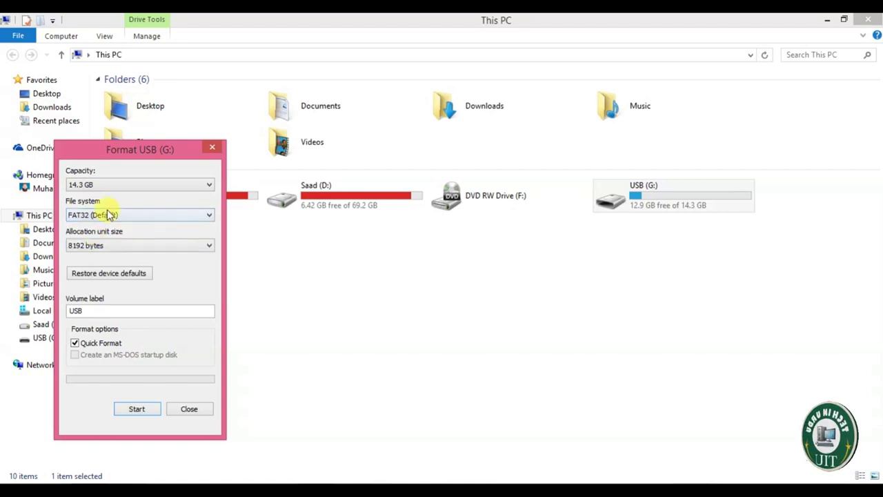
left_click(135, 409)
left_click(474, 255)
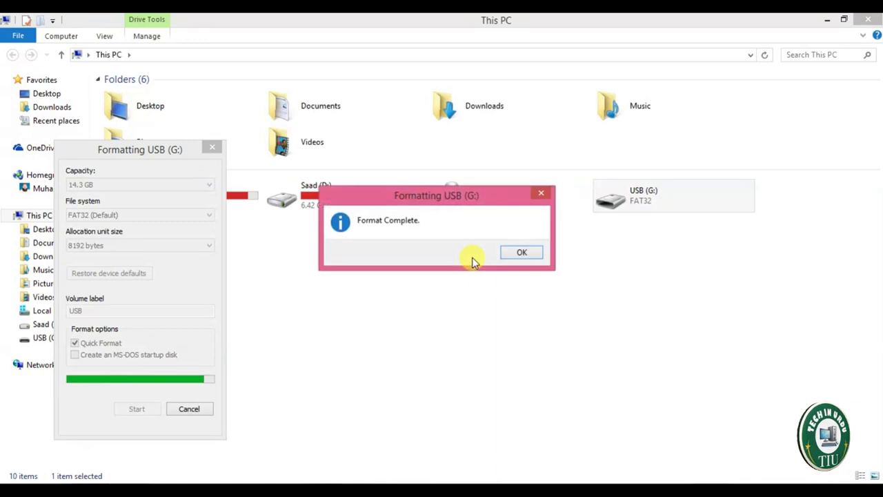
left_click(521, 252)
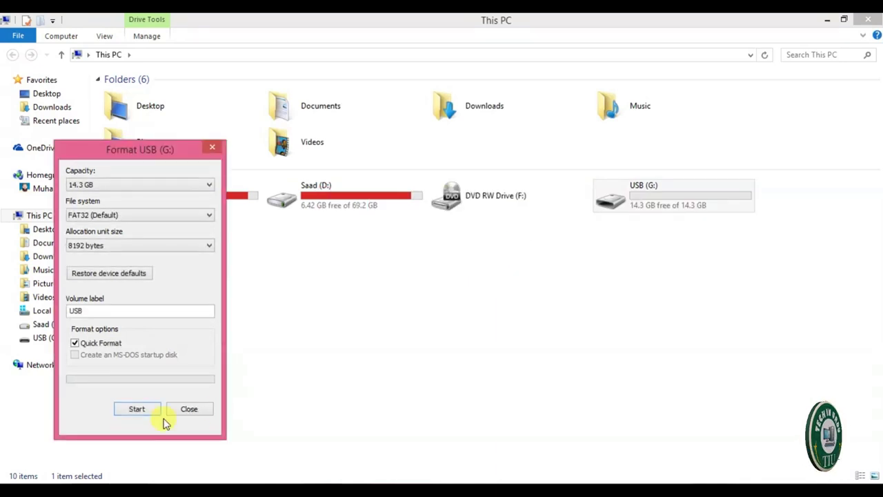
left_click(189, 410)
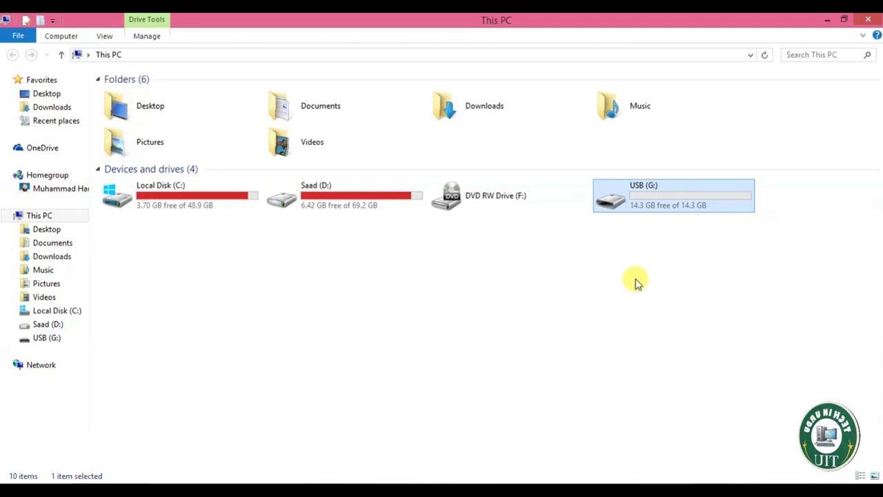
Open the USB (G:) drive and extract WorkCentre_5845-5890_Manual_Upgrade.zip from the Xerox folder to G:\
double_click(651, 191)
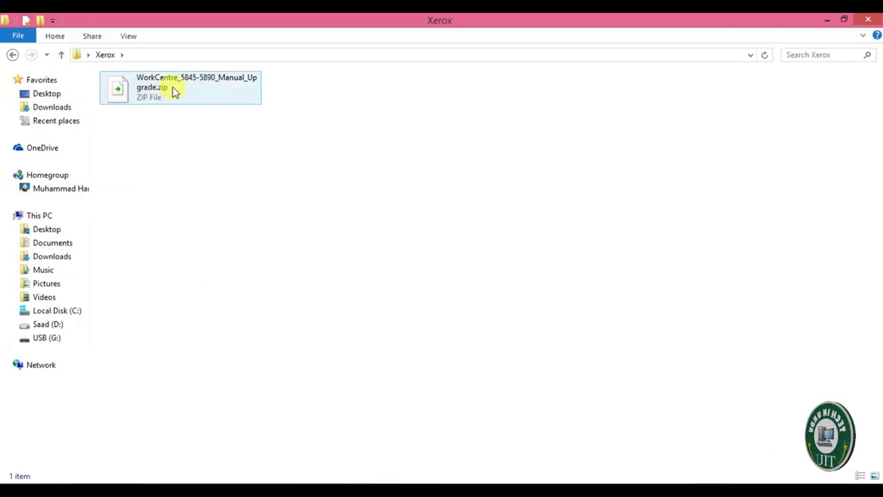
left_click(156, 84)
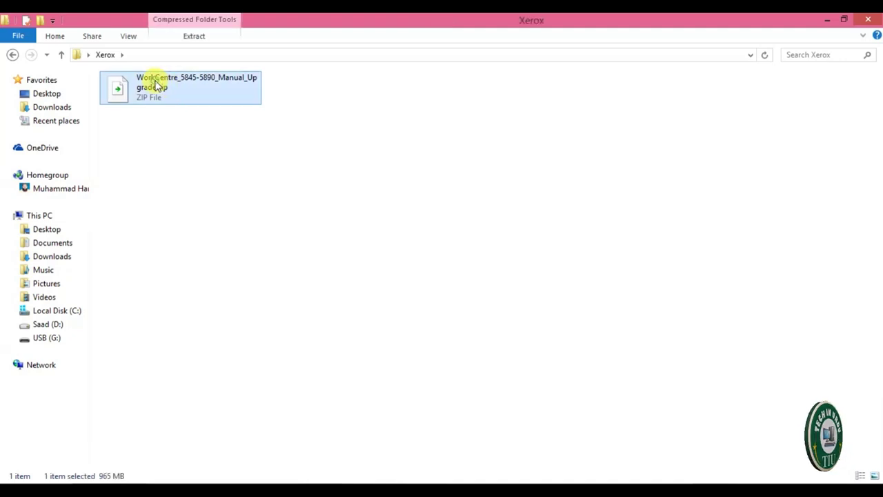
right_click(158, 85)
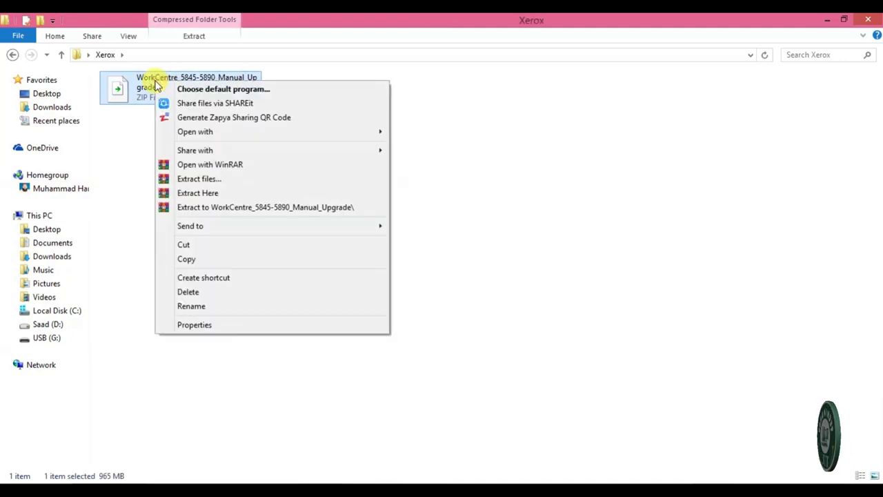
left_click(193, 181)
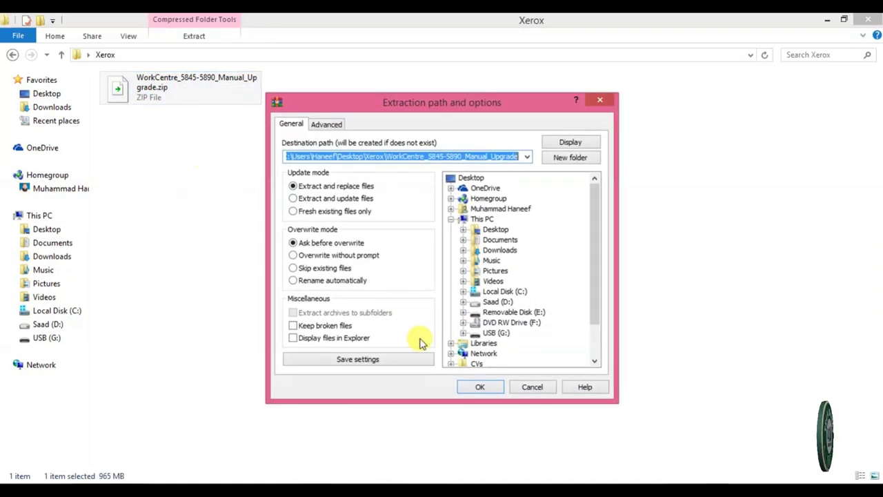
left_click(496, 333)
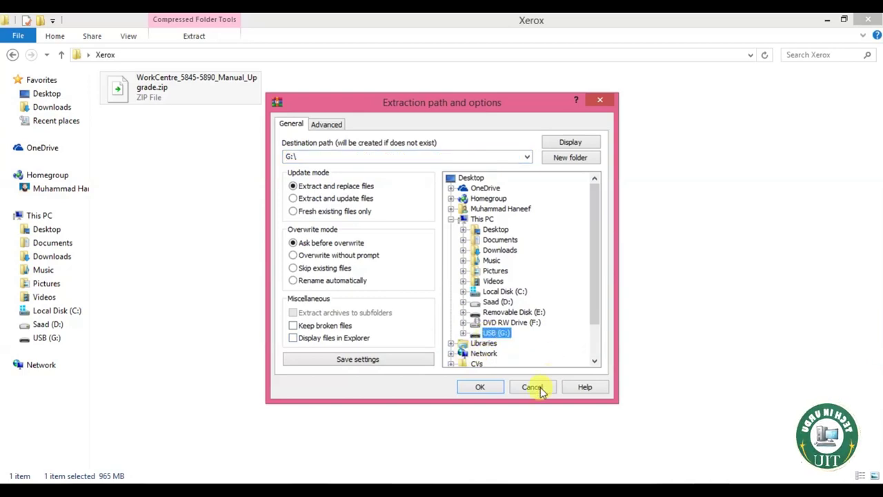
left_click(483, 390)
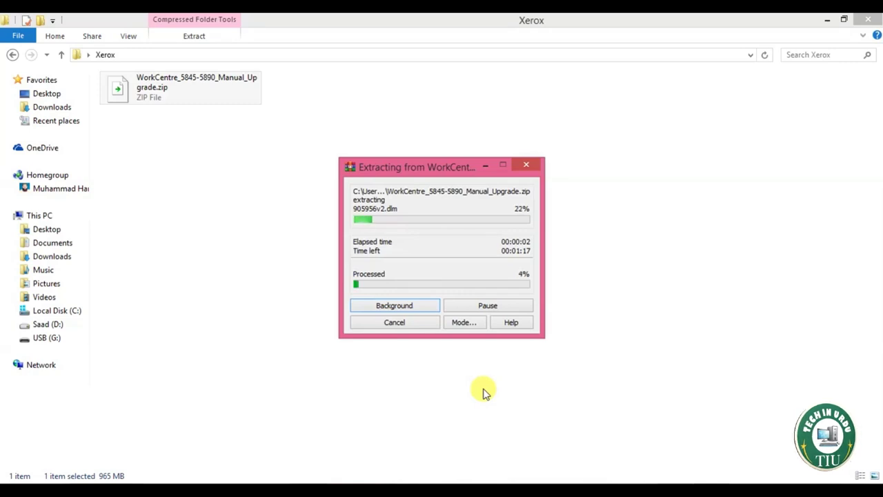
Refresh the USB (G:) folder to check for extracted files, and return to the Xerox folder window
mouse_move(155, 490)
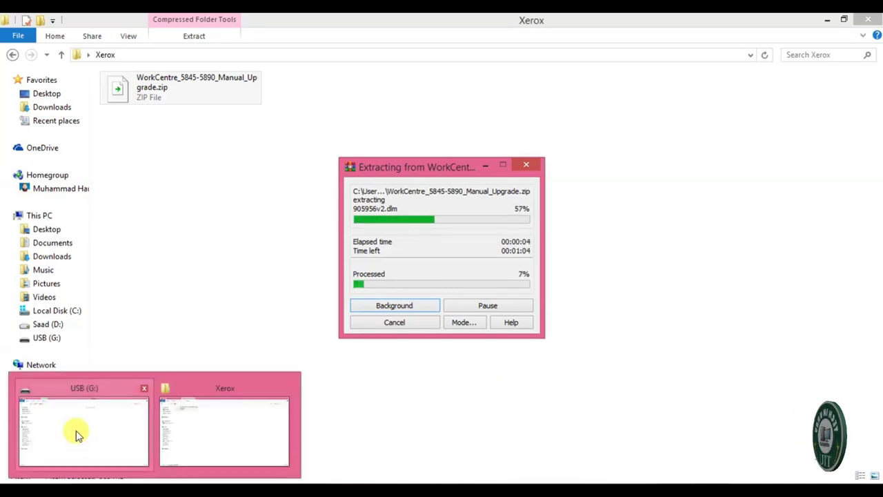
left_click(75, 431)
right_click(234, 242)
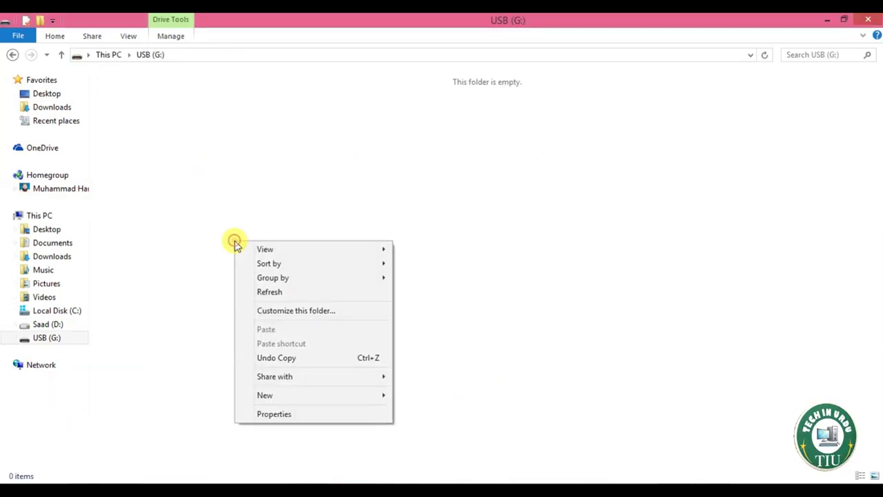
left_click(256, 293)
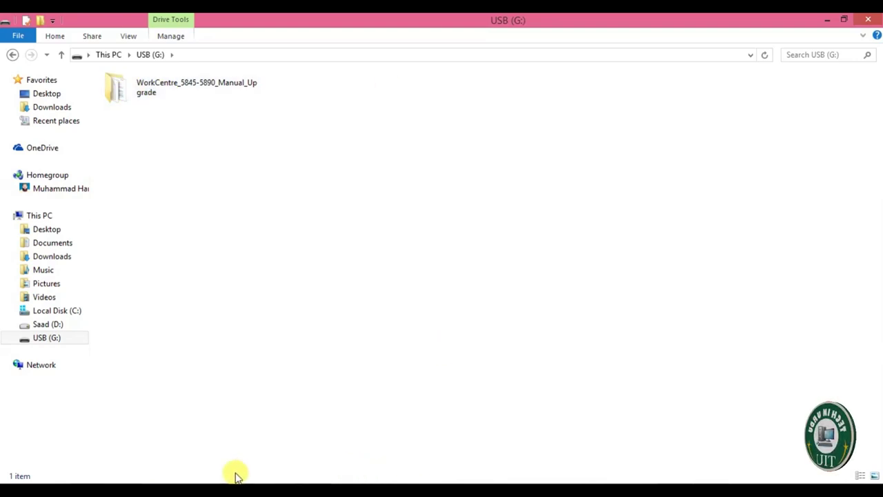
mouse_move(147, 444)
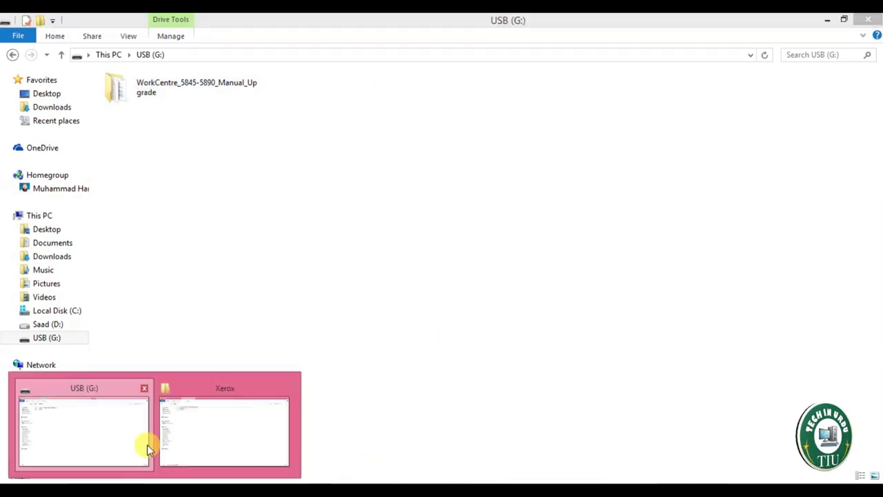
left_click(225, 430)
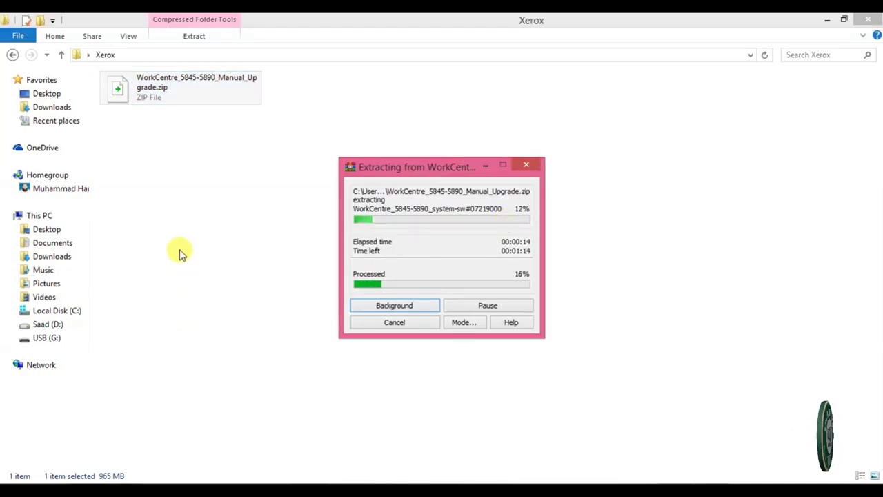
Switch to the USB (G:) folder and move the extraction progress window clear of the file list
left_click(90, 433)
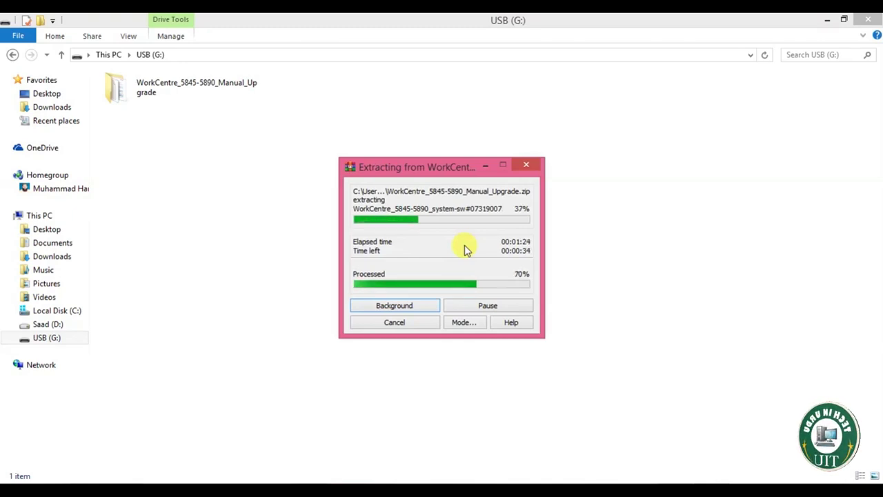
left_click_drag(385, 169, 628, 243)
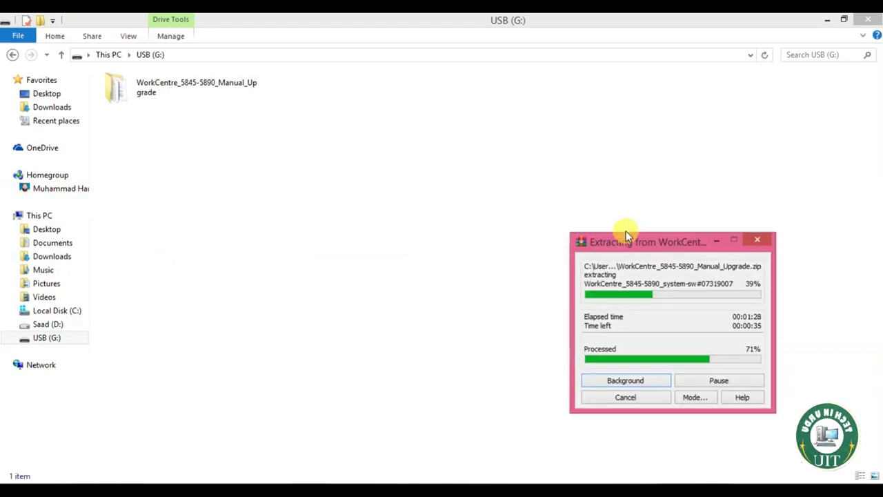
left_click(342, 178)
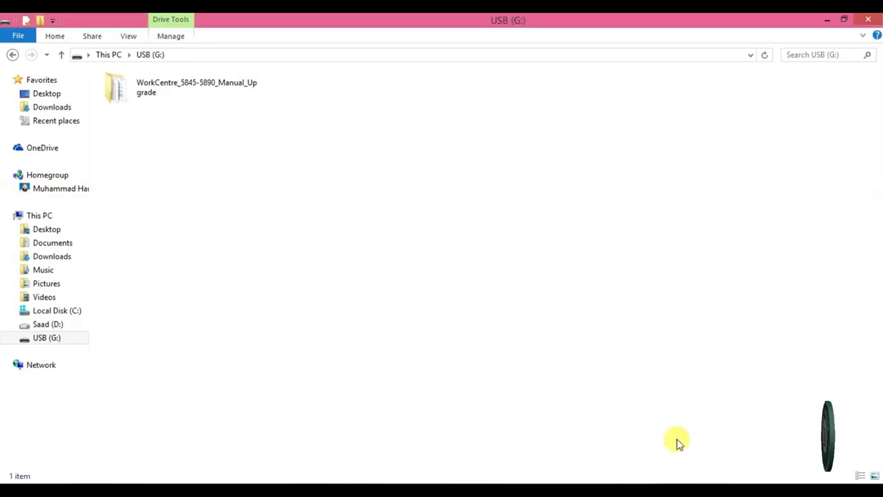
left_click(693, 491)
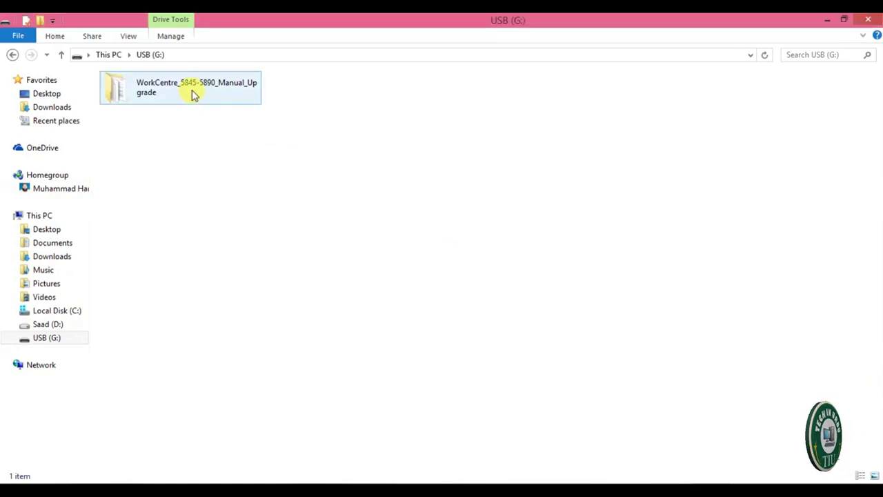
Create a new text document named FORCED_UPGRADE.txt in the root of the USB (G:) drive
right_click(326, 174)
mouse_move(433, 331)
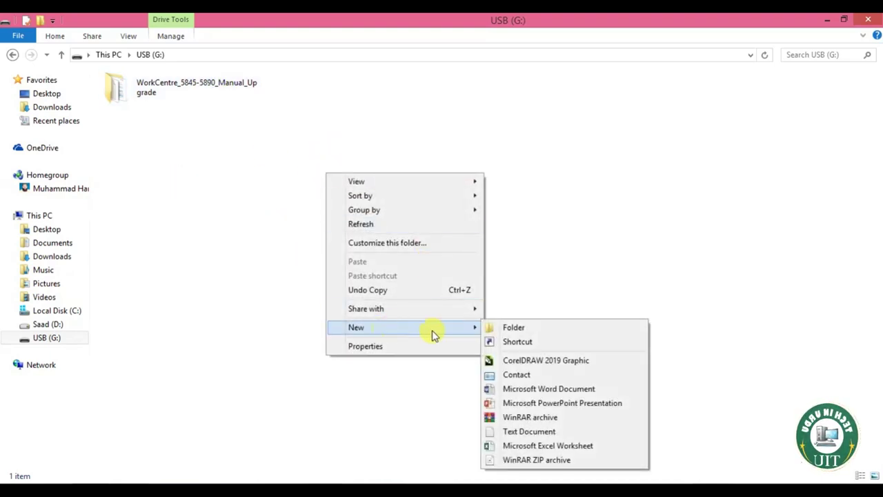
left_click(521, 433)
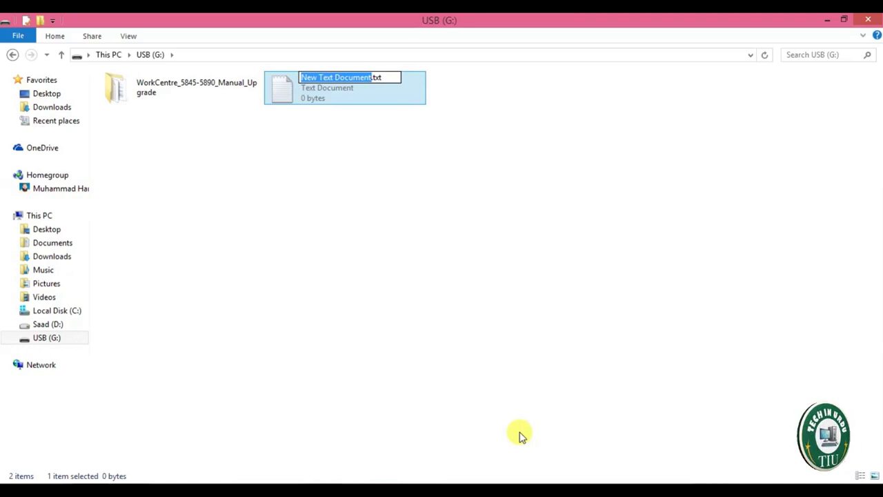
type("F")
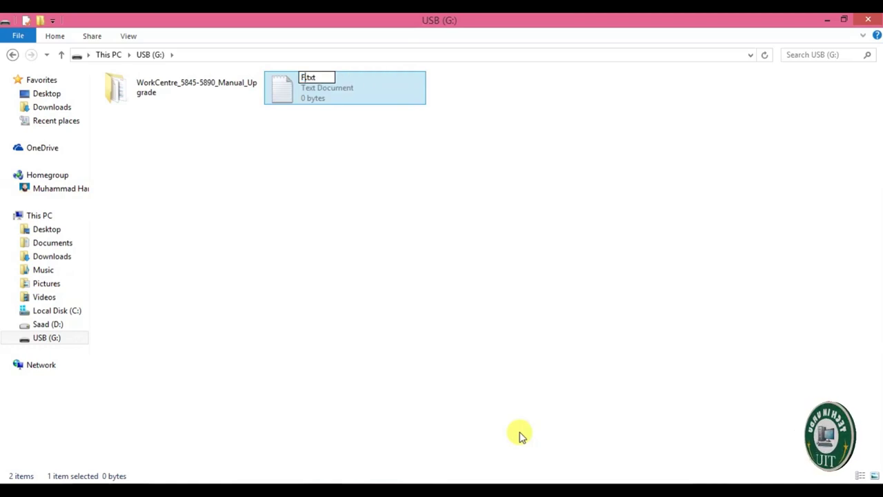
type("ORCED")
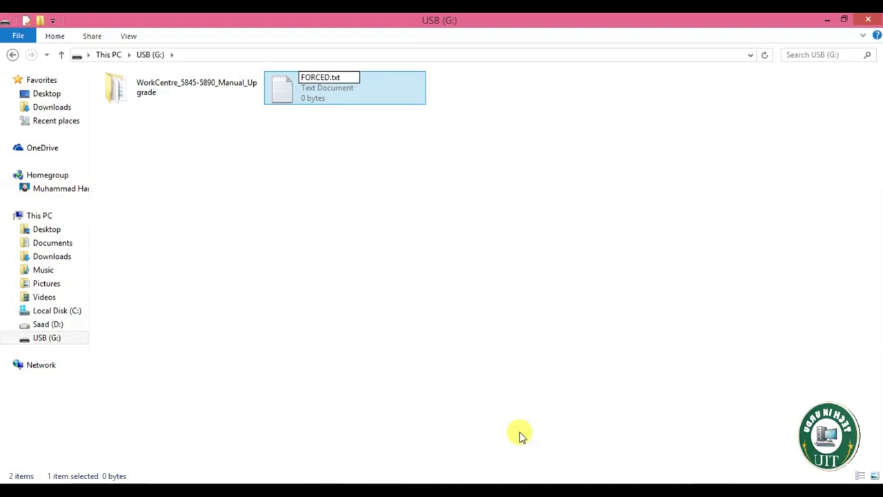
type("_UPGRADE")
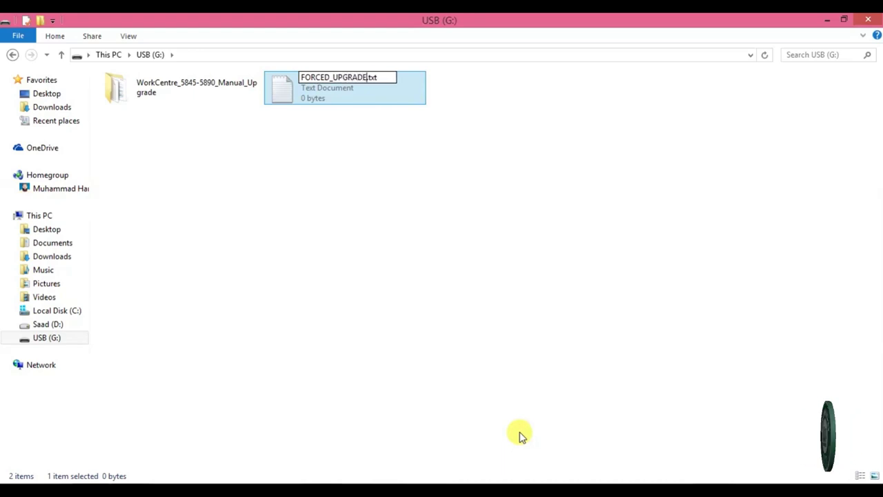
key("Return")
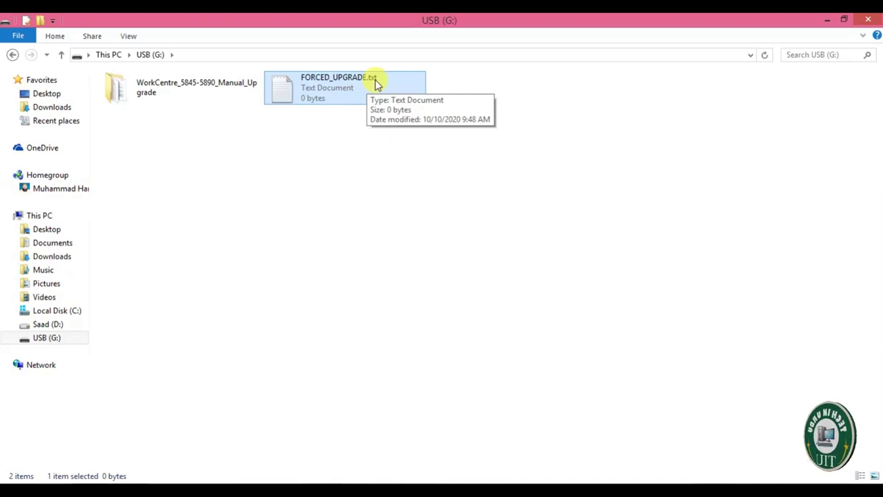
Hide file name extensions in the USB (G:) folder, turn them back on, and select FORCED_UPGRADE.txt
left_click(130, 37)
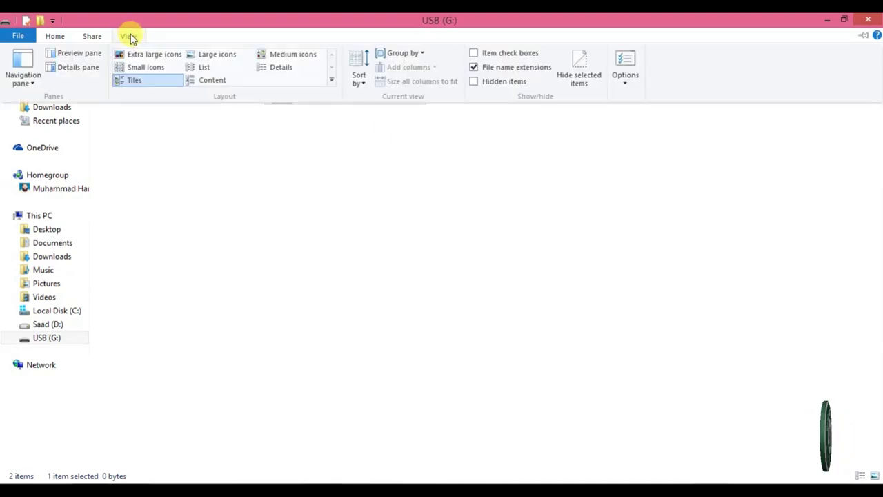
left_click(474, 68)
left_click(428, 112)
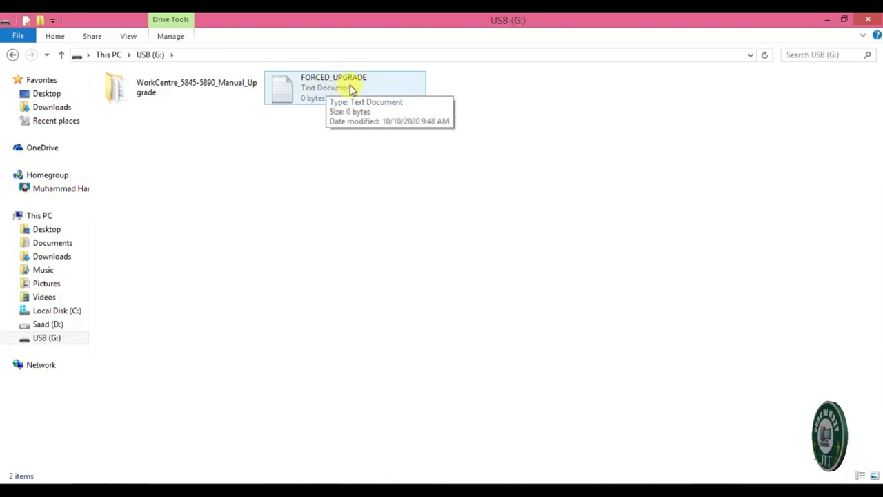
left_click(130, 36)
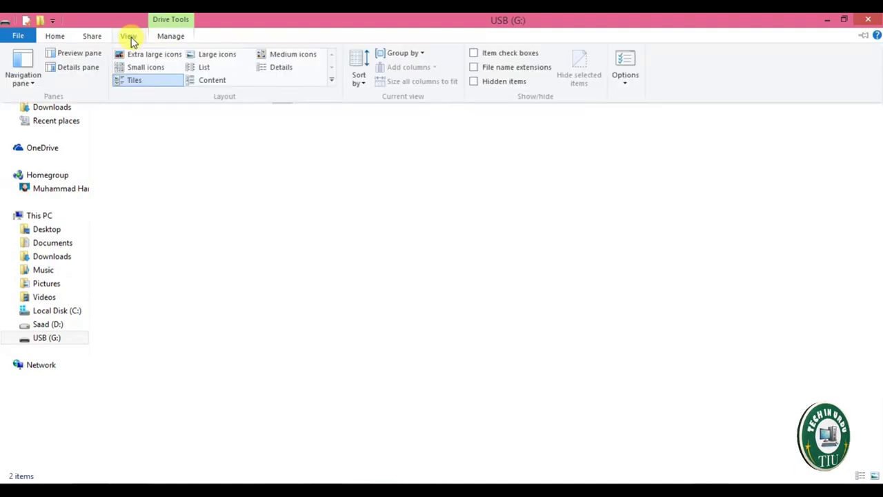
left_click(473, 67)
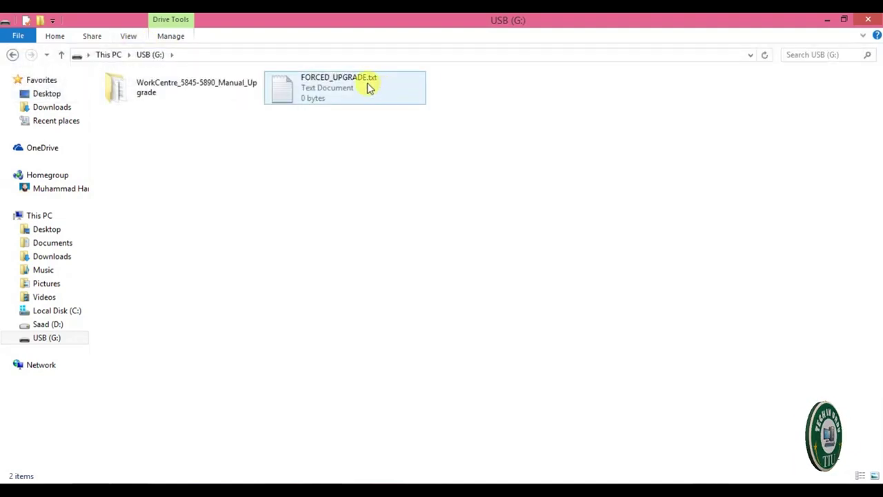
left_click(339, 79)
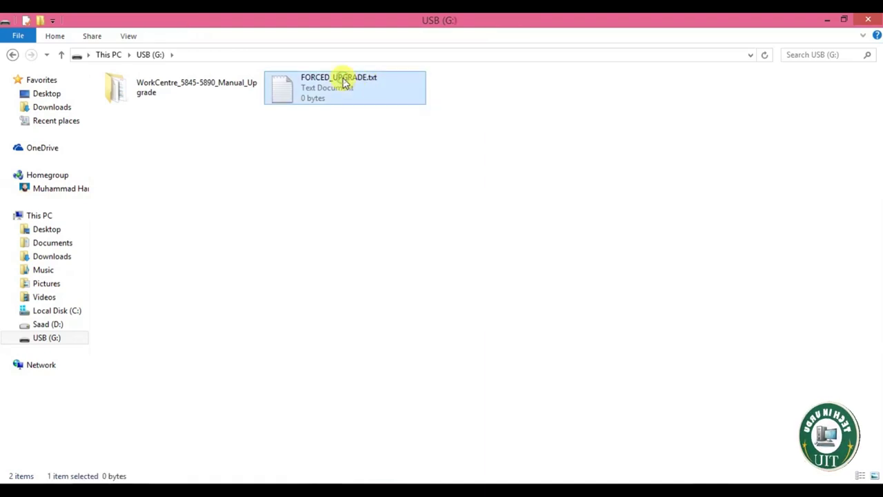
Rename FORCED_UPGRADE.txt on the USB (G:) drive to FORCED_UPGRADE, removing the .txt extension and accepting the extension change
right_click(342, 78)
left_click(398, 312)
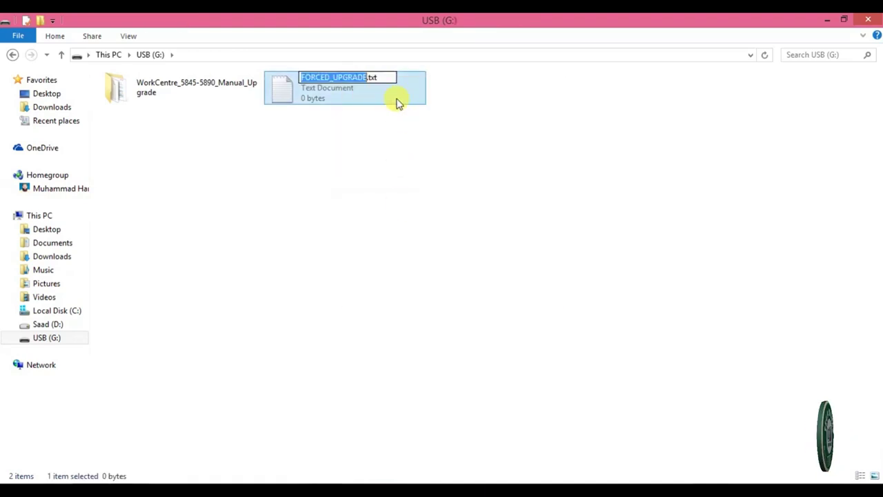
left_click(392, 77)
key("BackSpace")
key("BackSpace")
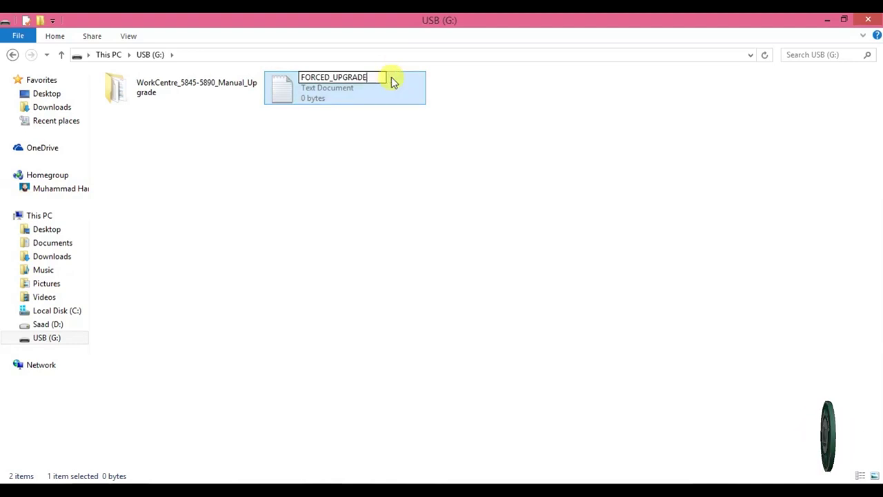
key("Return")
key("Return")
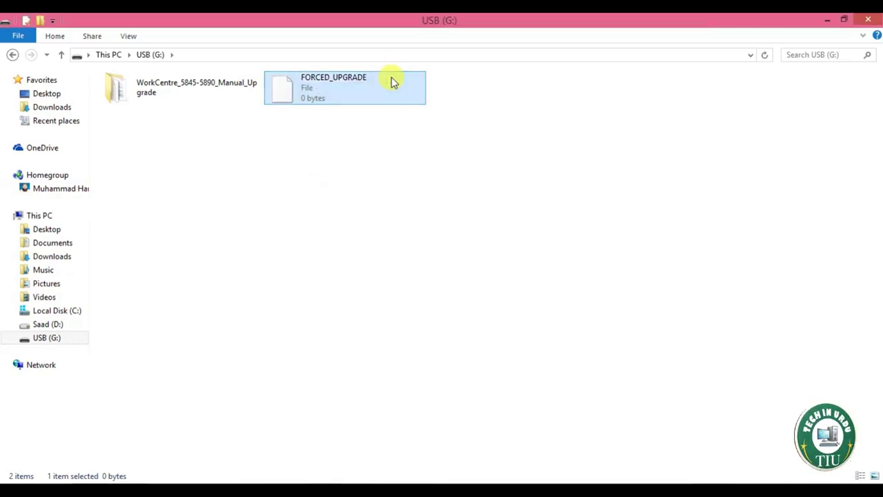
double_click(316, 94)
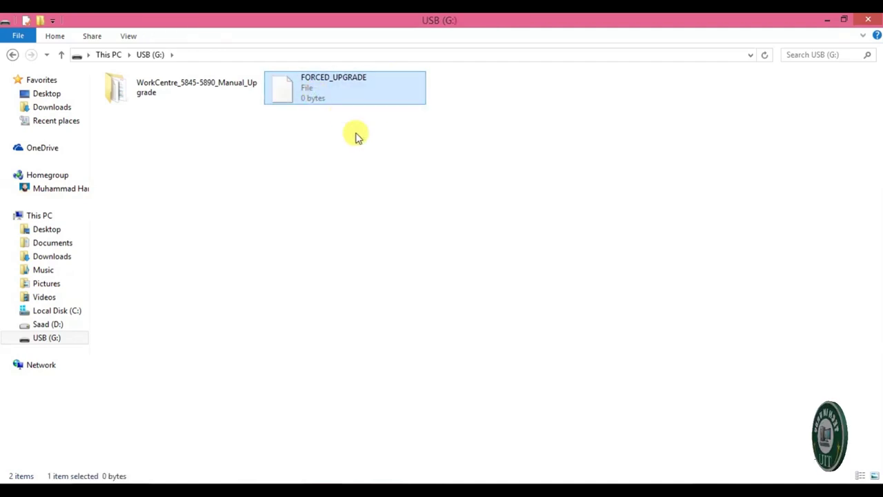
left_click(623, 142)
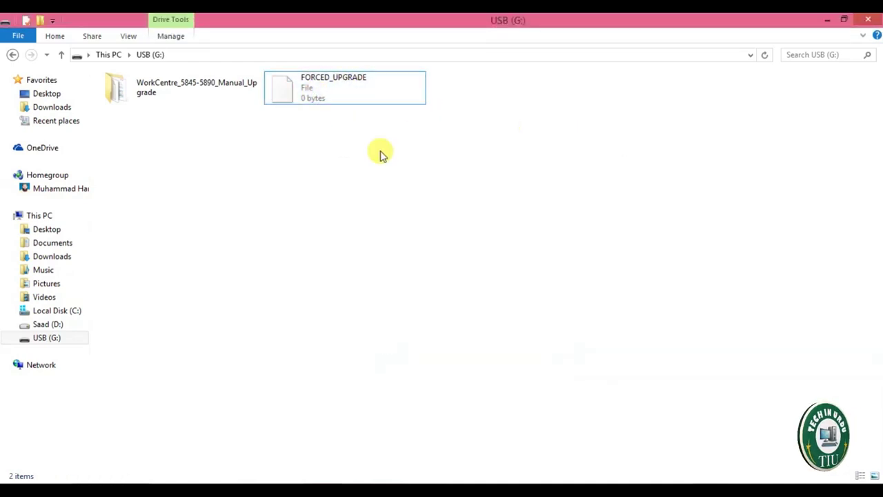
Create a folder named altboot in the root of the USB (G:) drive and move the FORCED_UPGRADE file into it
right_click(298, 170)
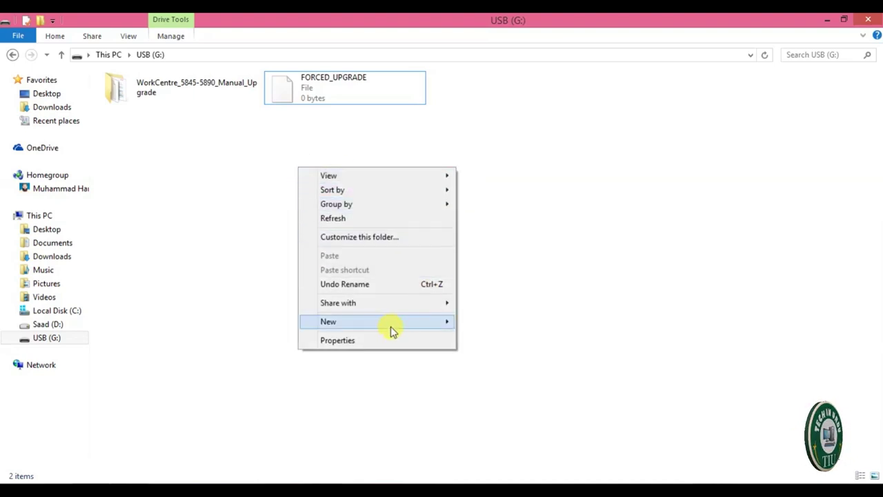
mouse_move(390, 330)
left_click(513, 323)
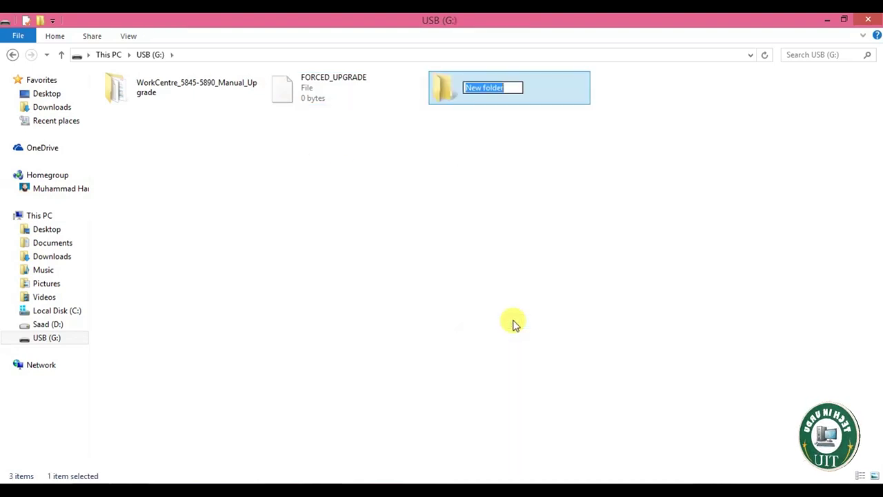
type("ALTBOOT")
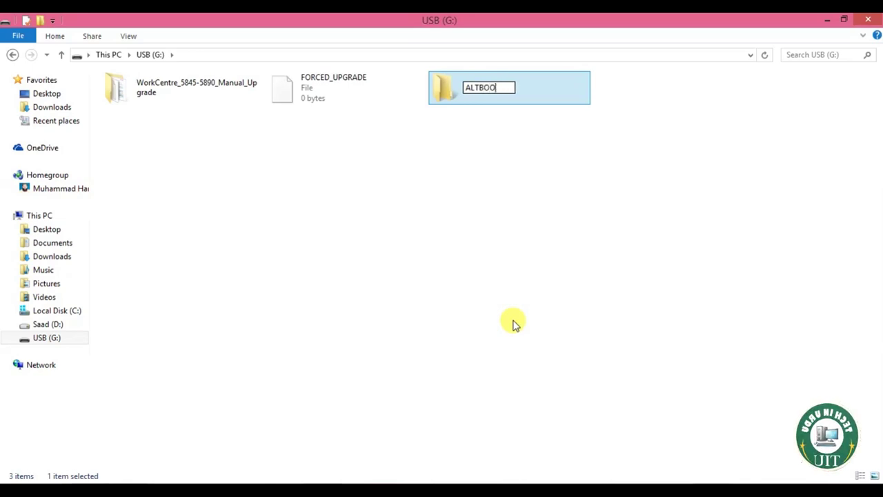
key("BackSpace")
key("BackSpace")
key("BackSpace")
key("BackSpace")
key("BackSpace")
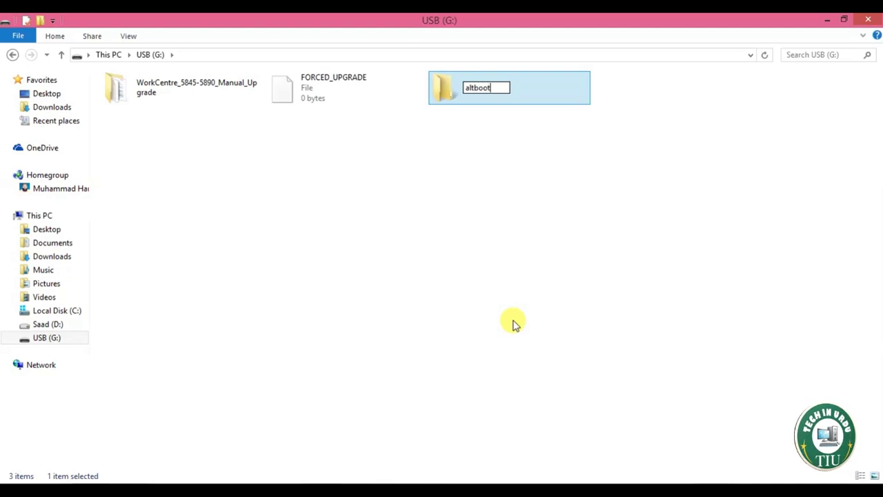
key("Return")
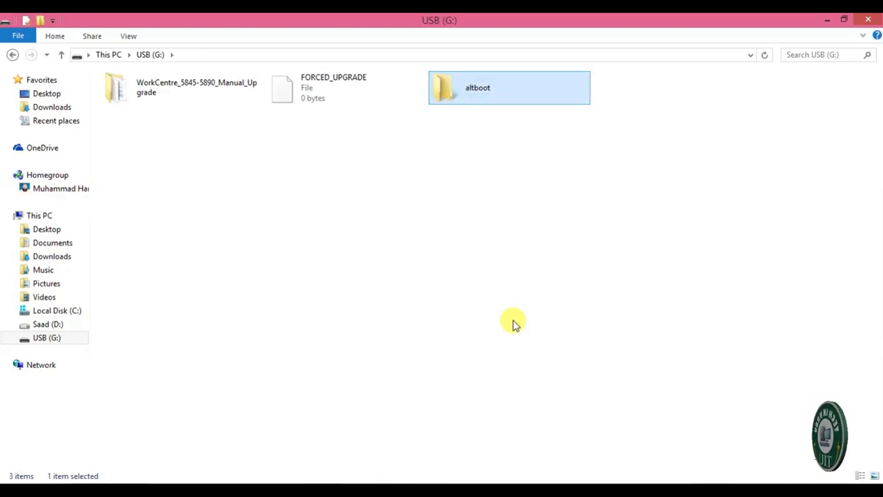
left_click(288, 92)
left_click_drag(288, 93, 458, 91)
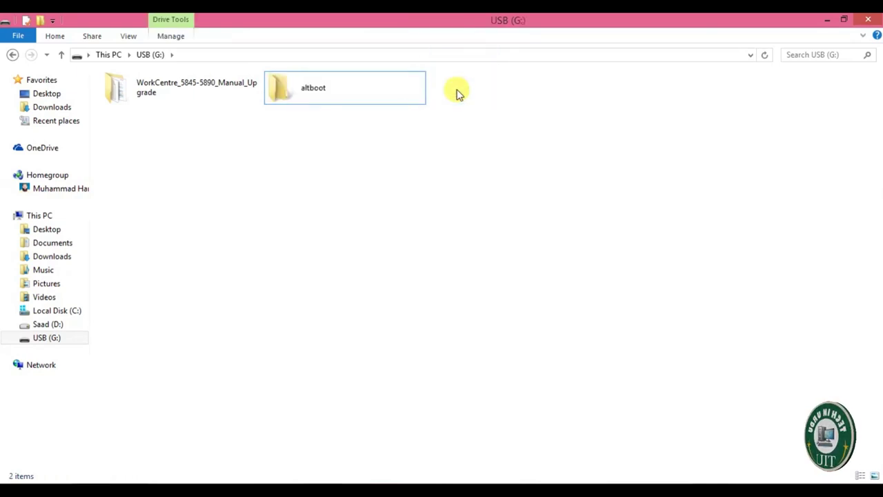
double_click(184, 88)
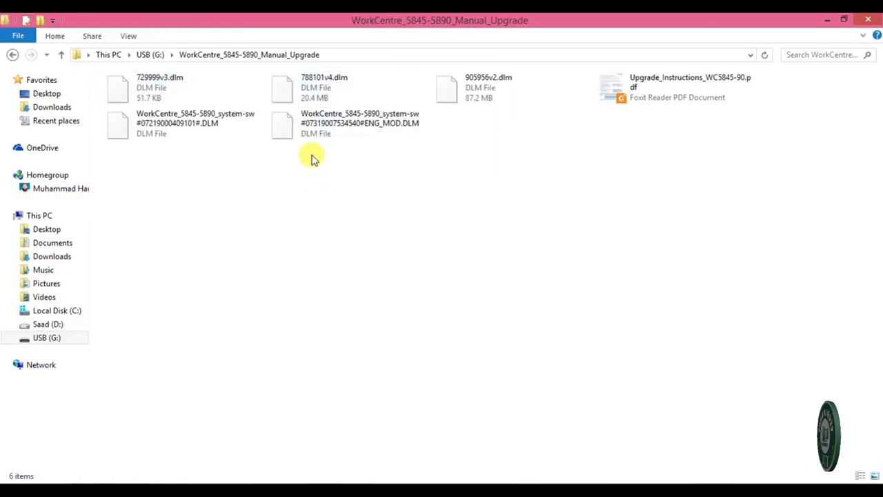
left_click(338, 118)
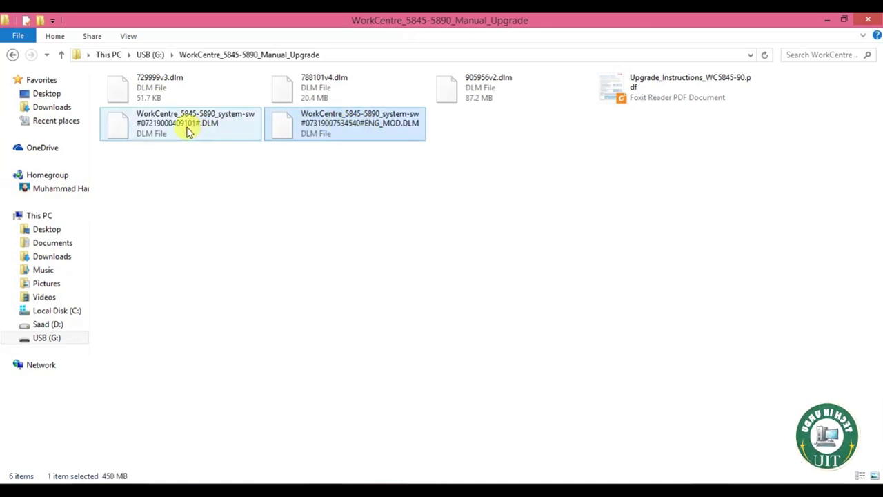
right_click(335, 128)
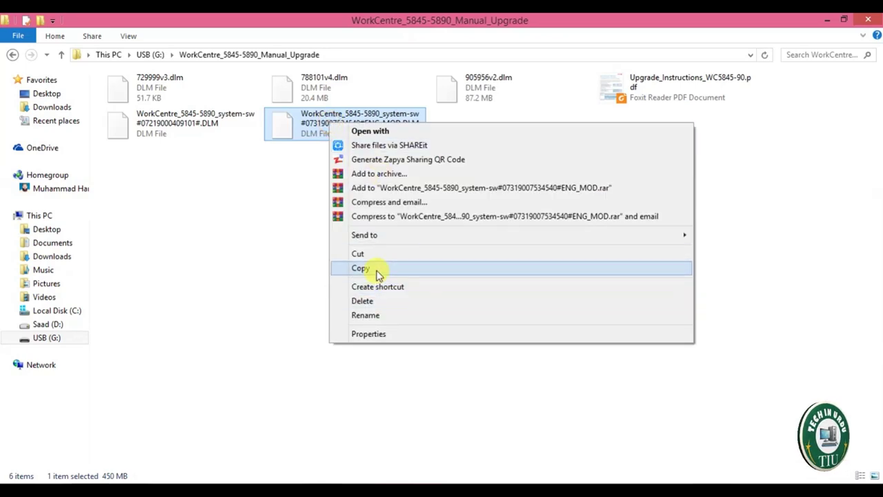
left_click(368, 266)
left_click(62, 55)
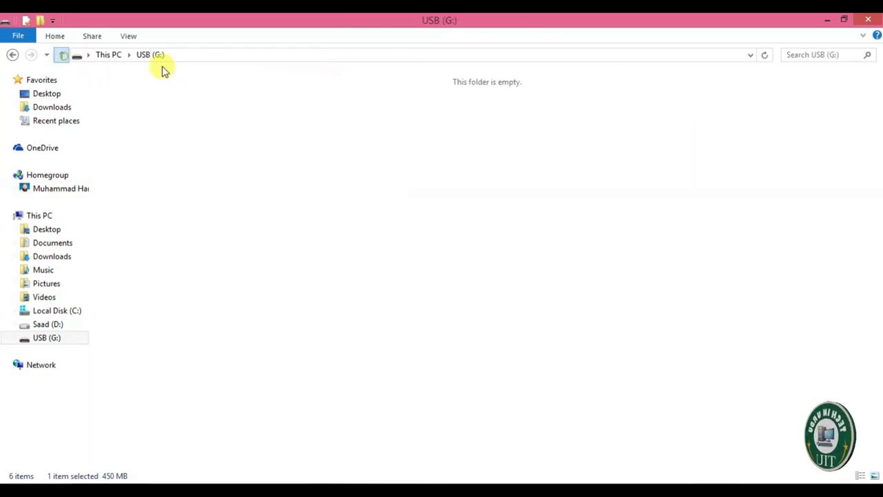
double_click(175, 85)
right_click(306, 176)
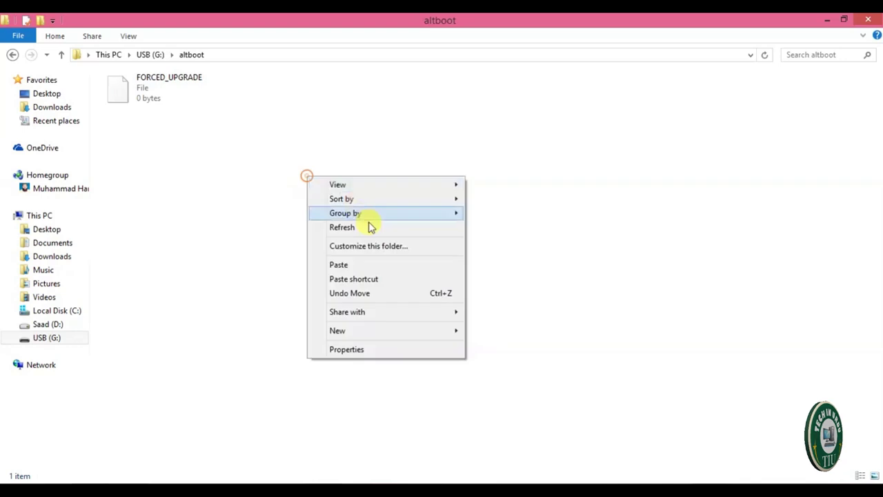
left_click(366, 265)
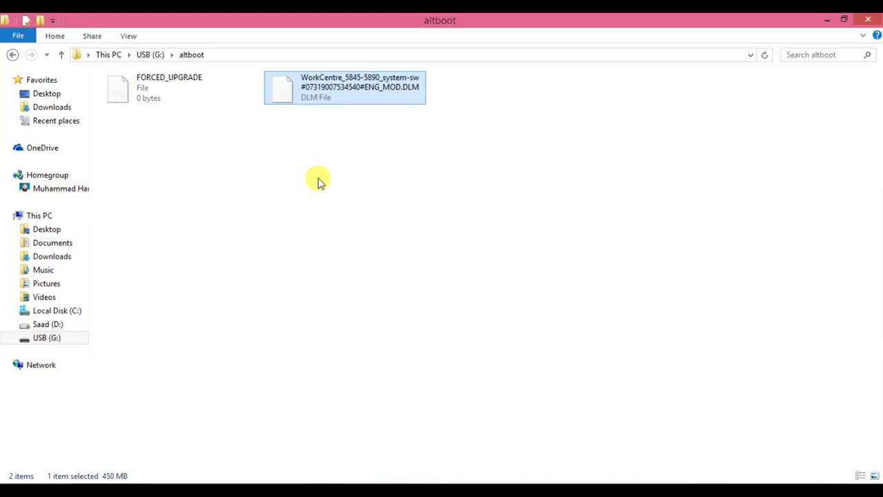
Review the altboot folder's contents from the root of the USB (G:) drive, and return to the root
left_click(61, 55)
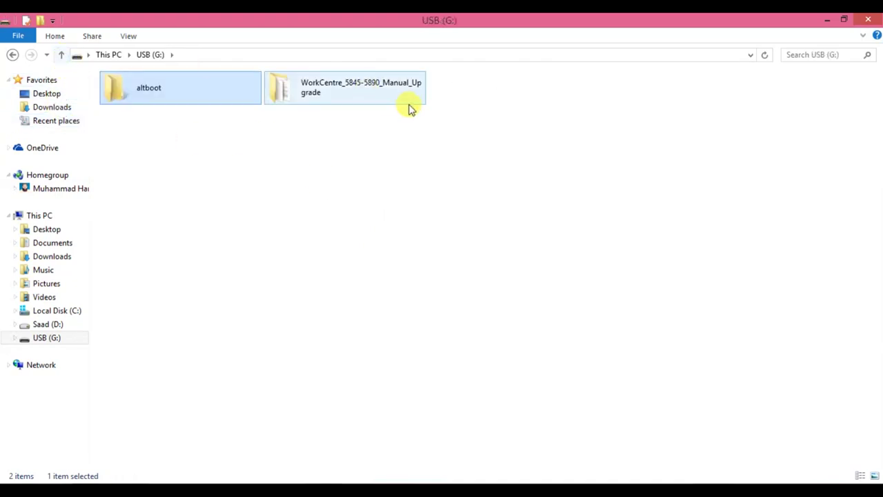
double_click(142, 87)
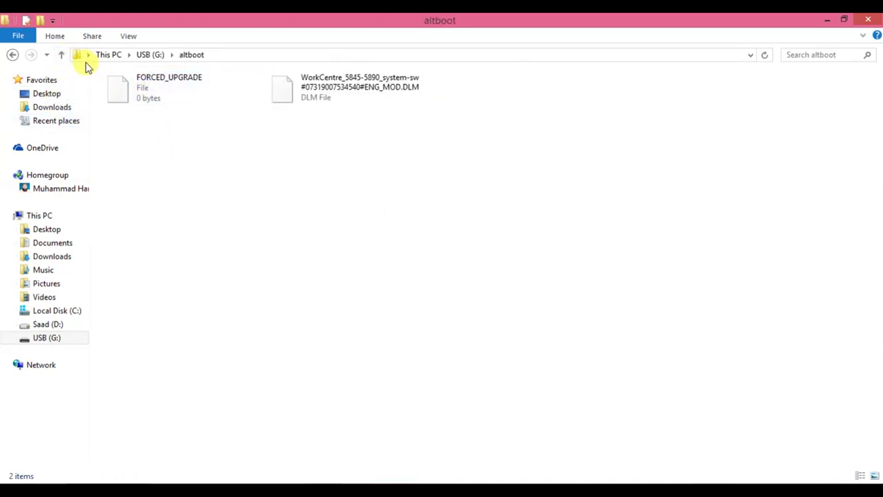
left_click(61, 55)
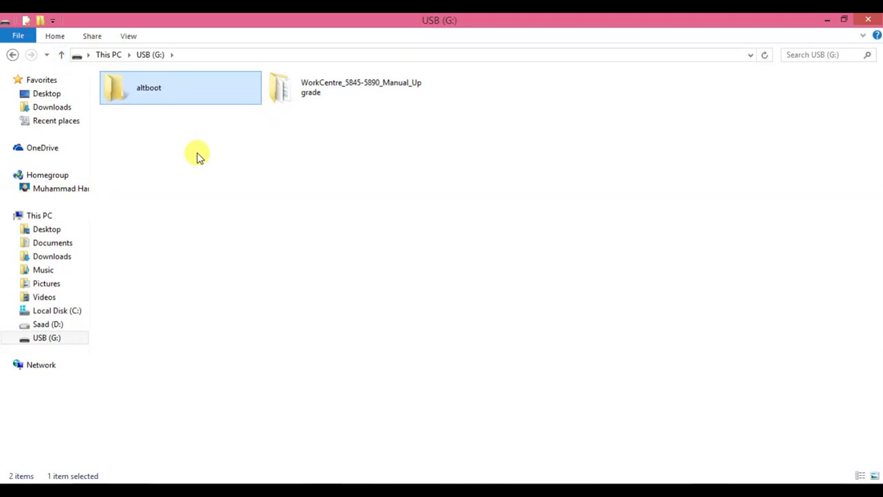